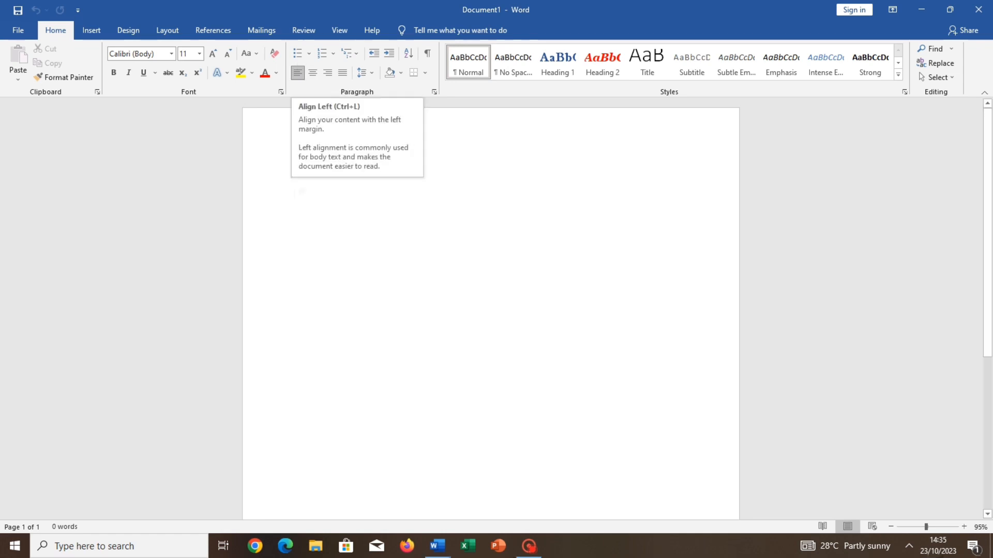
Enter the line "Welcome back to my YouTube channel", correcting the flagged spelling of YouTube
text(welcom)
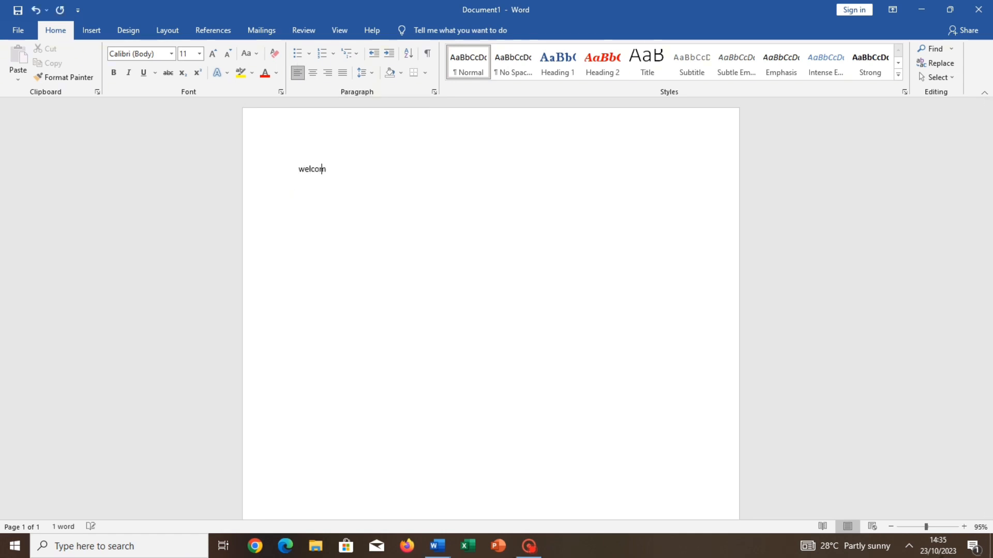
text(e back to my youtu)
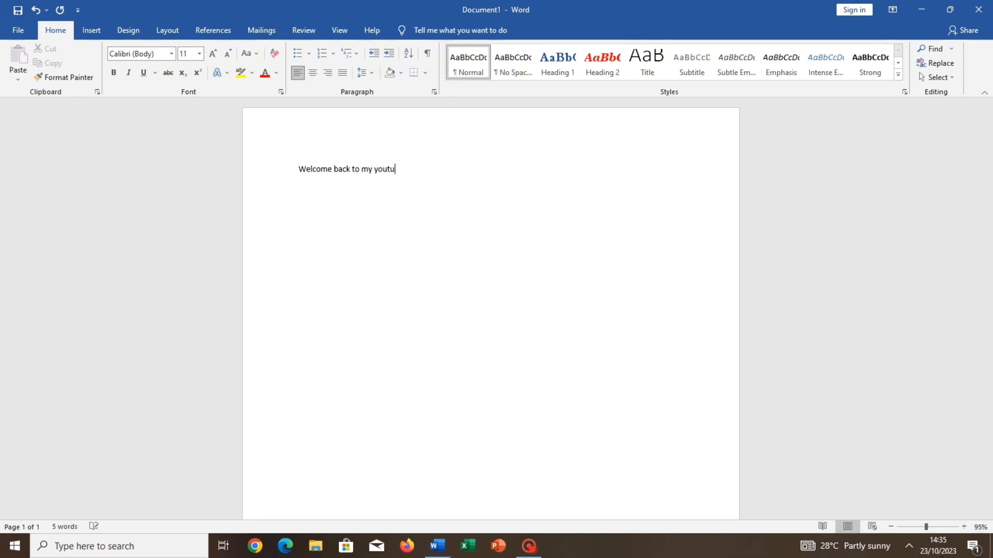
text(be channel)
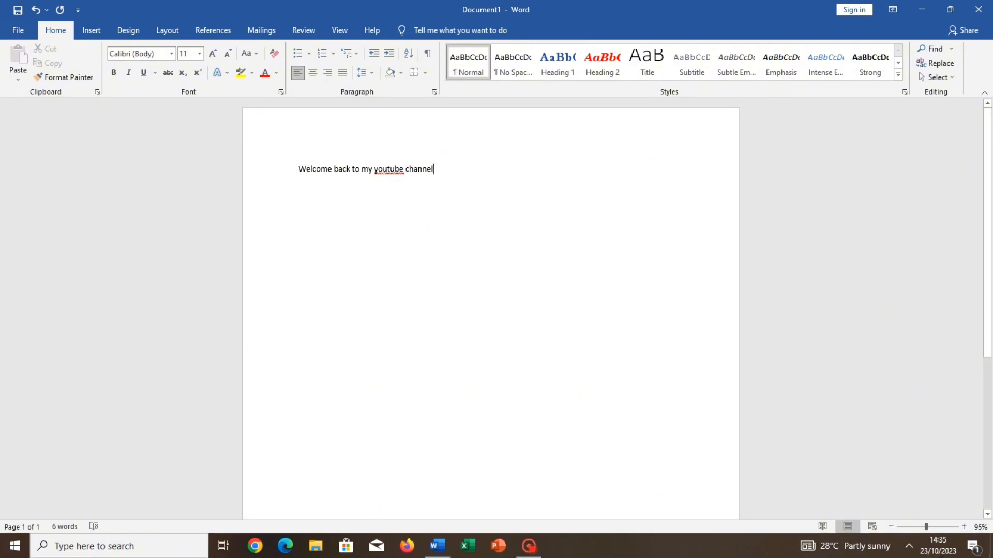
right_click(382, 171)
click(380, 182)
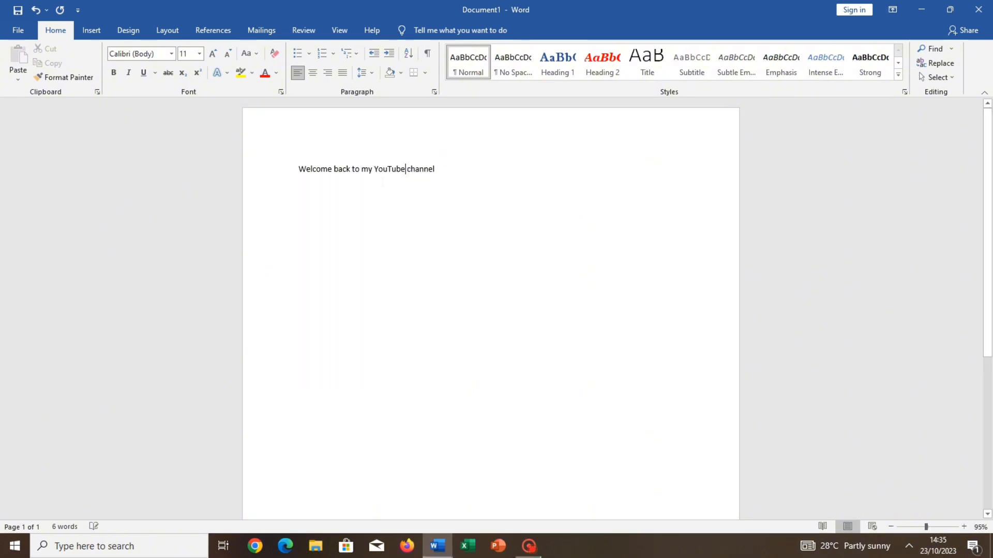
click(436, 169)
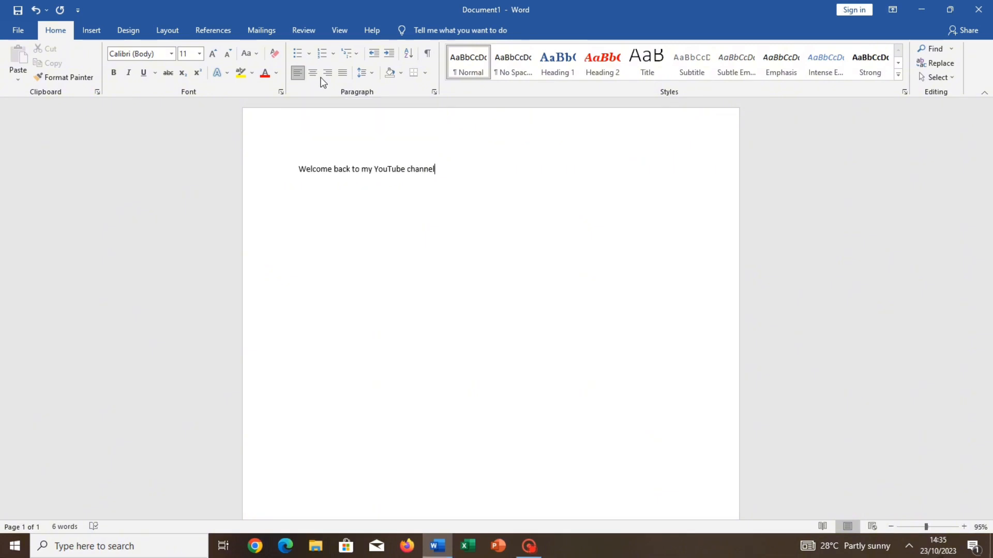
Add a centered second line reading "Welcome back to my YouTube channel I love you all", with the spelling of YouTube corrected
key(Return)
text(Welcome back)
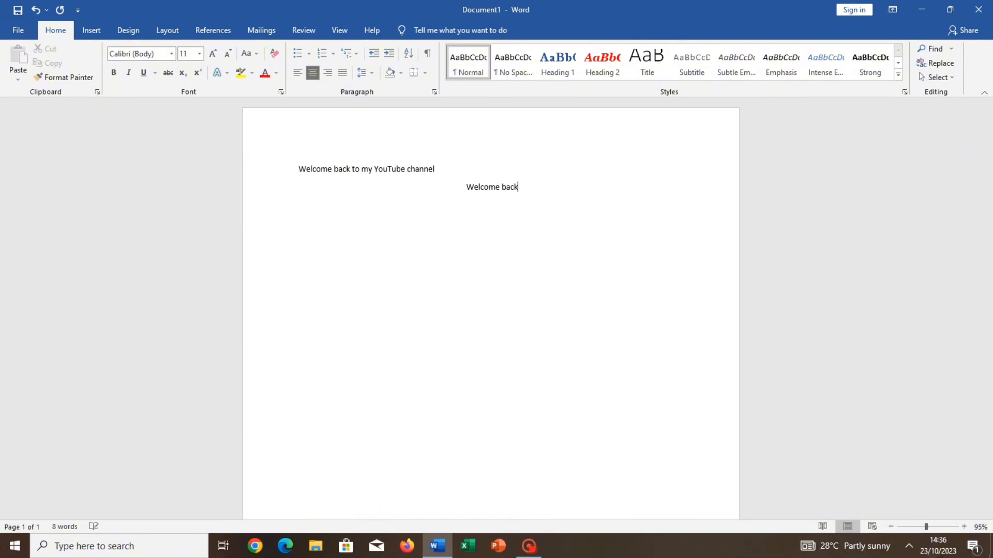
text( to my youtube cha)
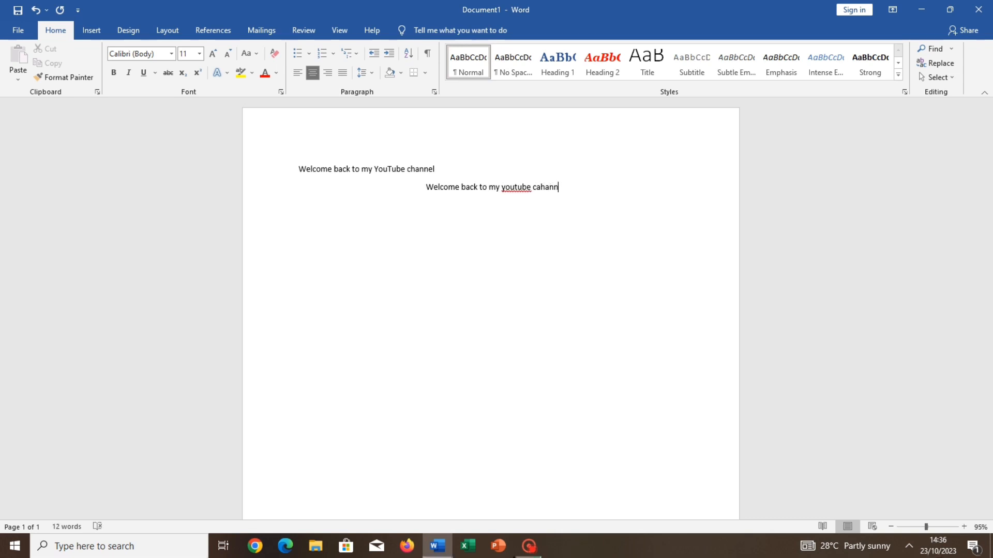
text(nnel I love you all)
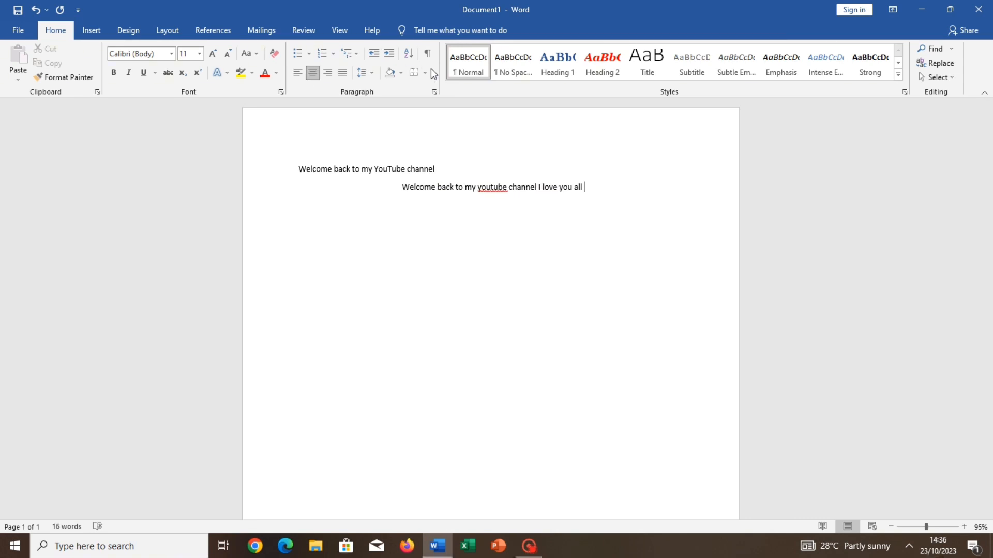
right_click(494, 188)
click(489, 200)
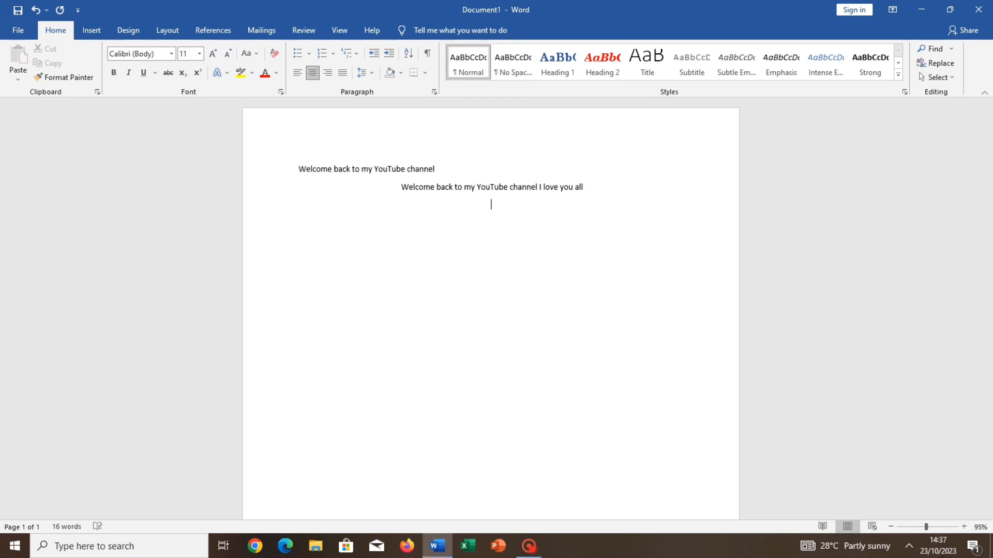
Add a right-aligned third line reading "My name is" followed by the presenter's first name
key(Return)
click(332, 76)
text(My name)
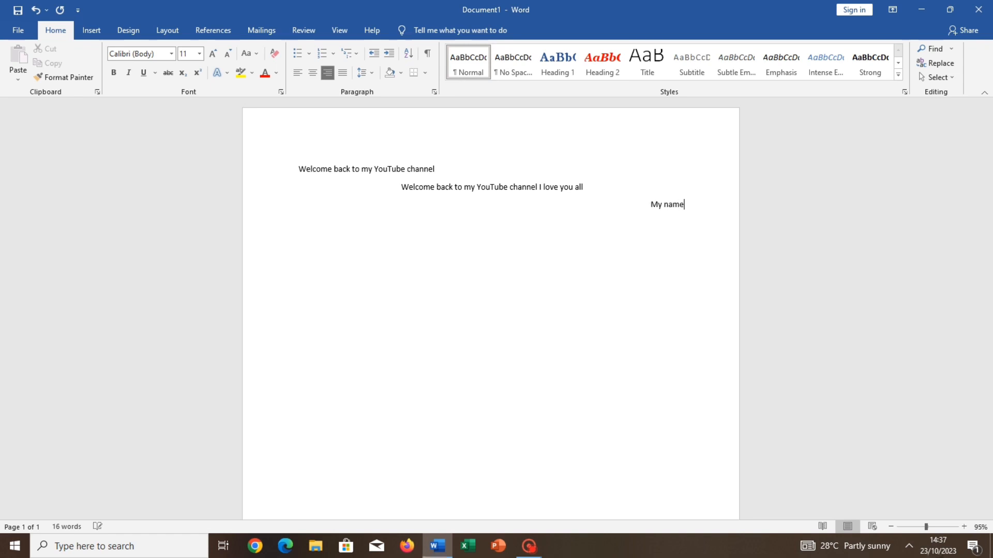
text( is feranmi)
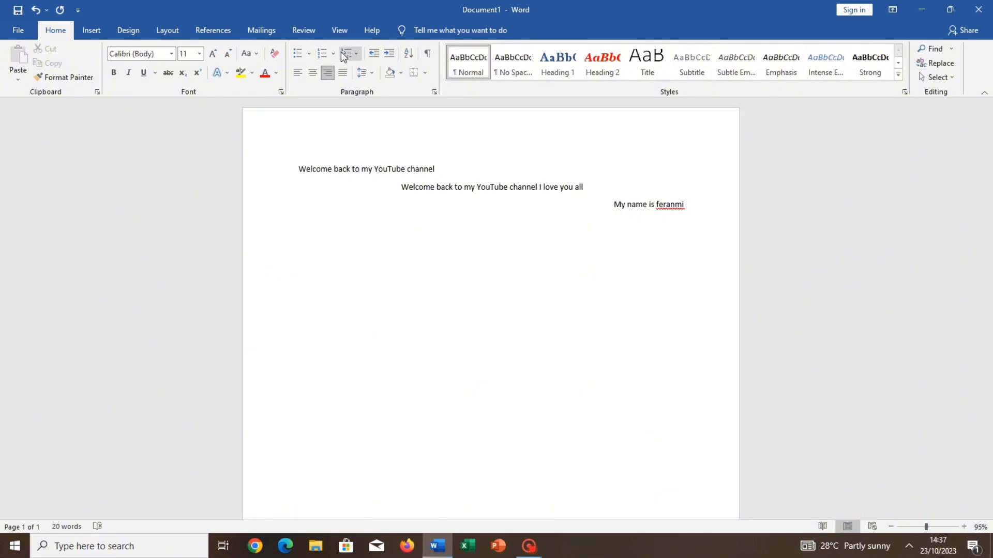
Start a left-aligned paragraph below the name line and generate sample text there with =rand(3,3)
key(Return)
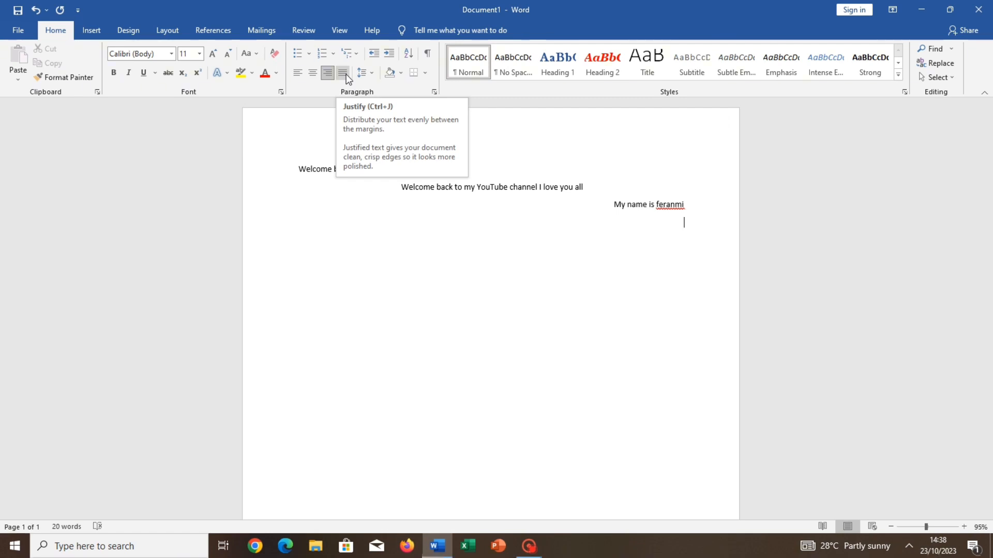
key(ctrl+e)
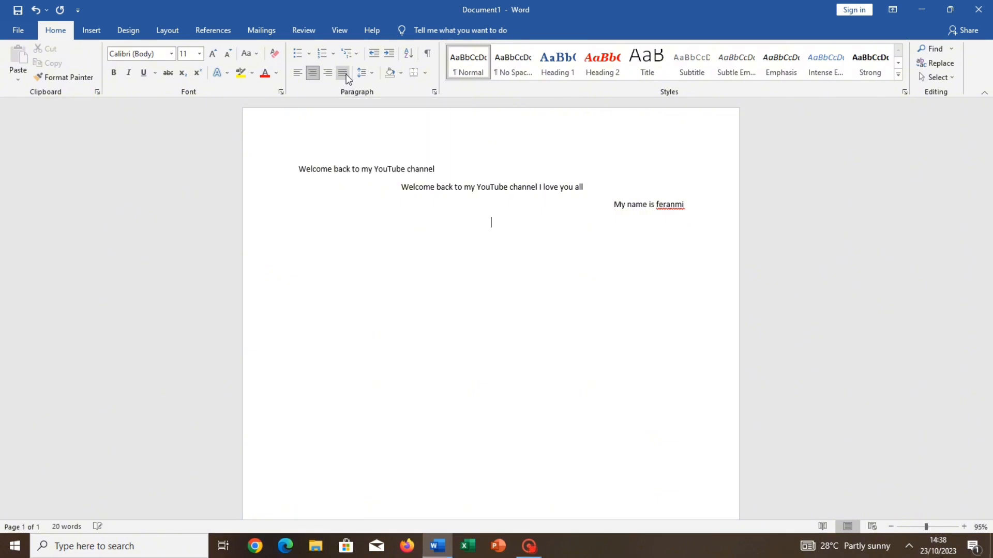
key(ctrl+l)
text(=]r)
key(BackSpace)
key(BackSpace)
text(rar)
text(d)
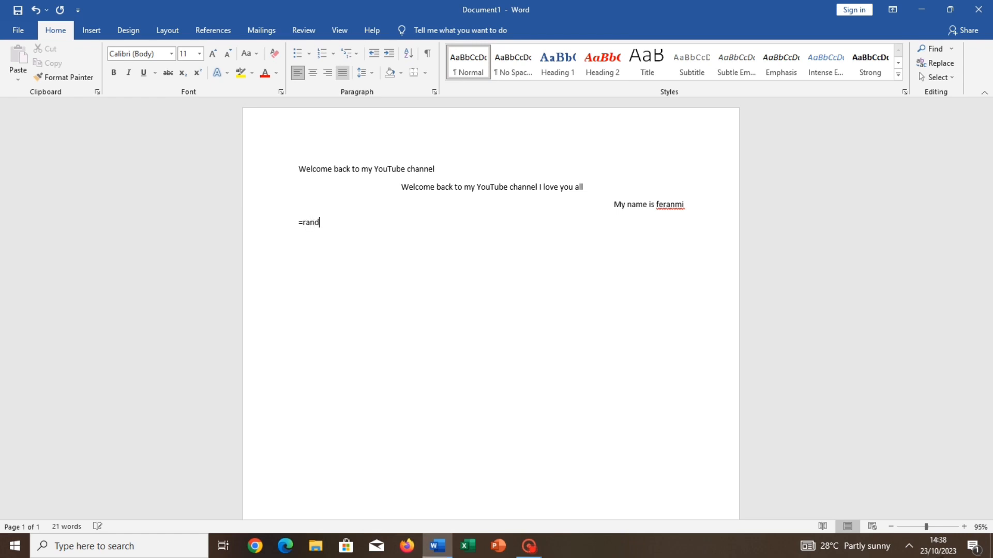
text((3,3))
key(Return)
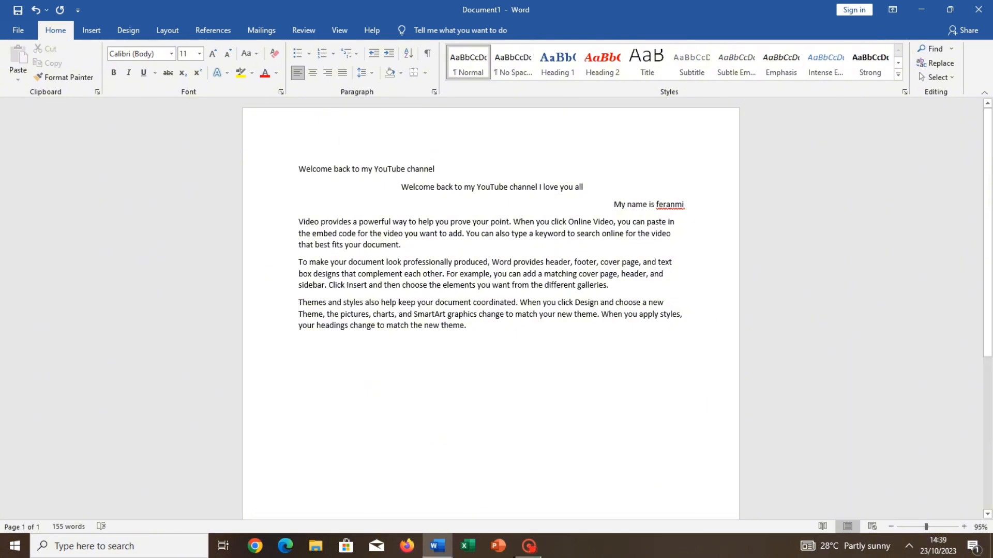
Try justified alignment on the whole document's text, and undo it
click(511, 223)
click(609, 285)
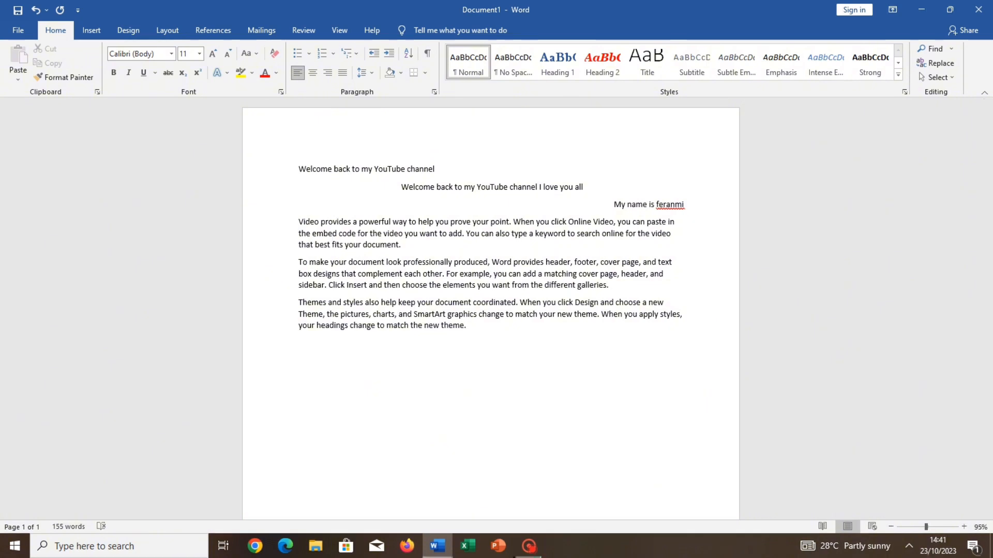
key(ctrl+a)
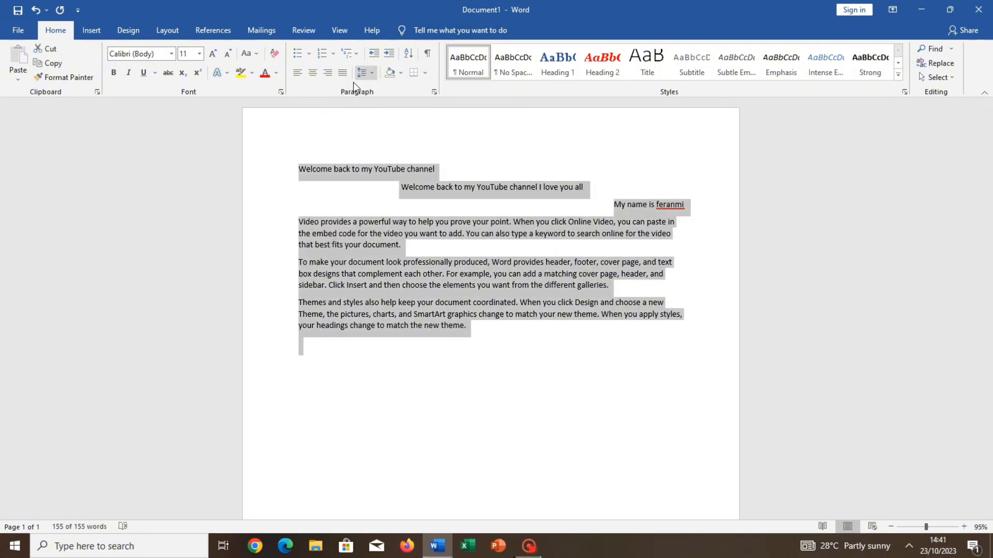
click(343, 73)
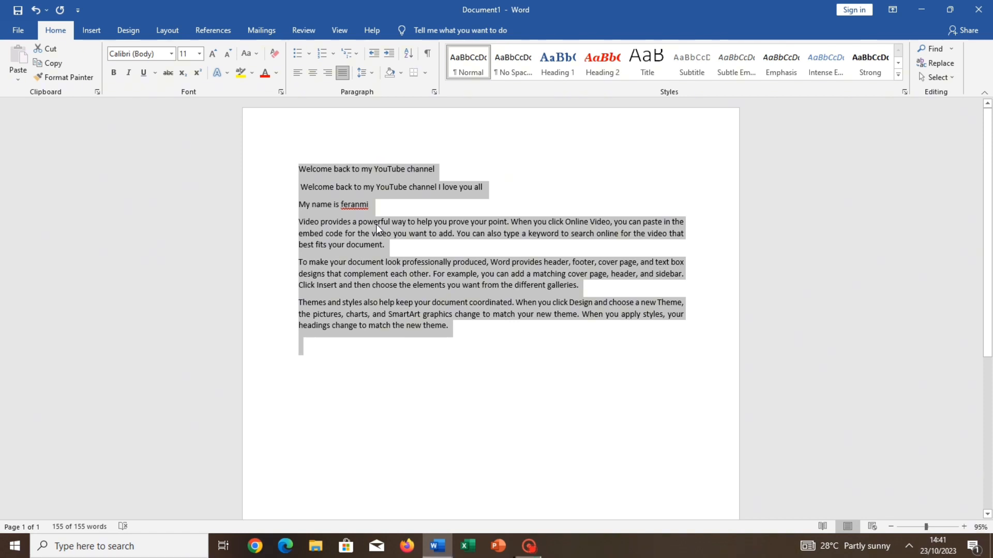
key(ctrl+z)
click(442, 411)
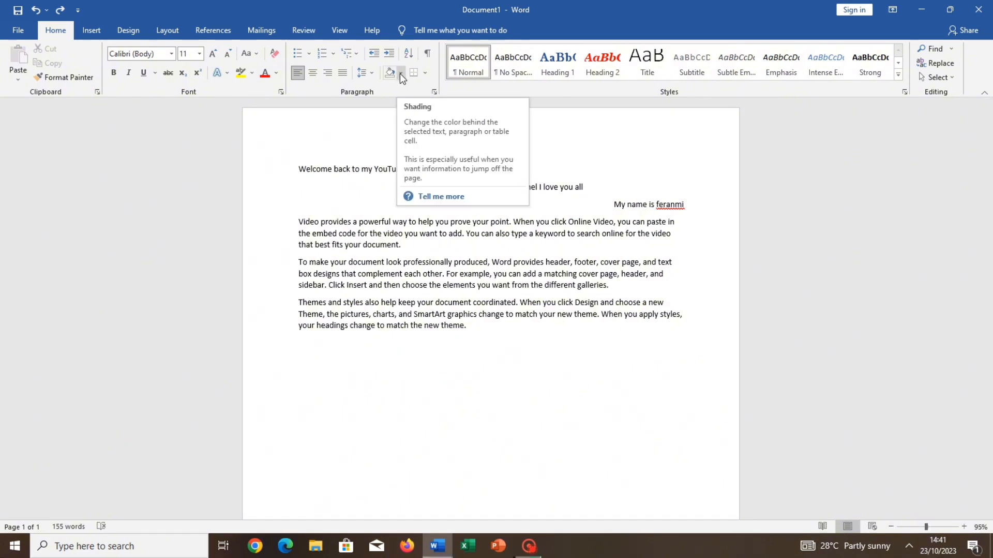
Below the sample paragraphs, enter "Welcome back to my YouTube channel my name is" plus the presenter's first name, correcting the spelling of YouTube
text(wel)
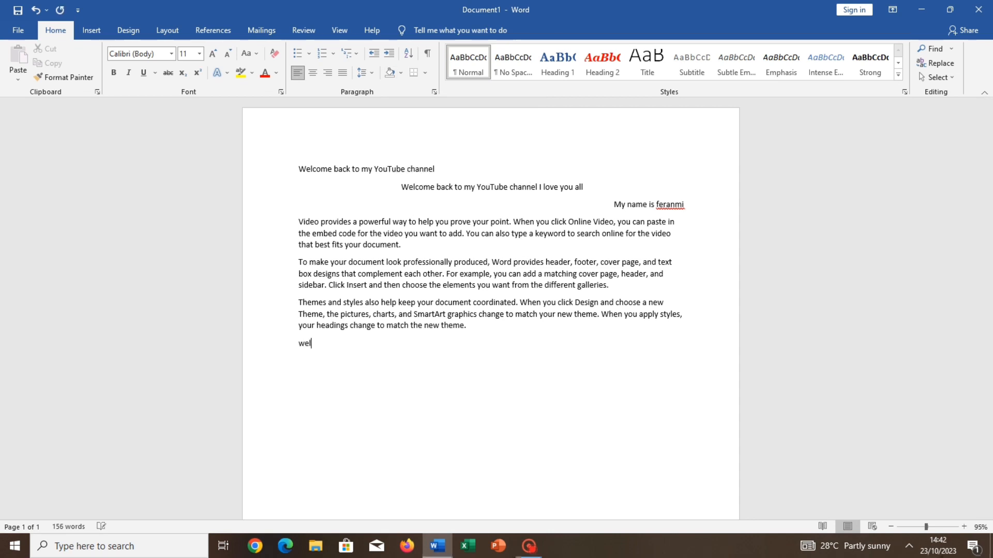
text(come back to my )
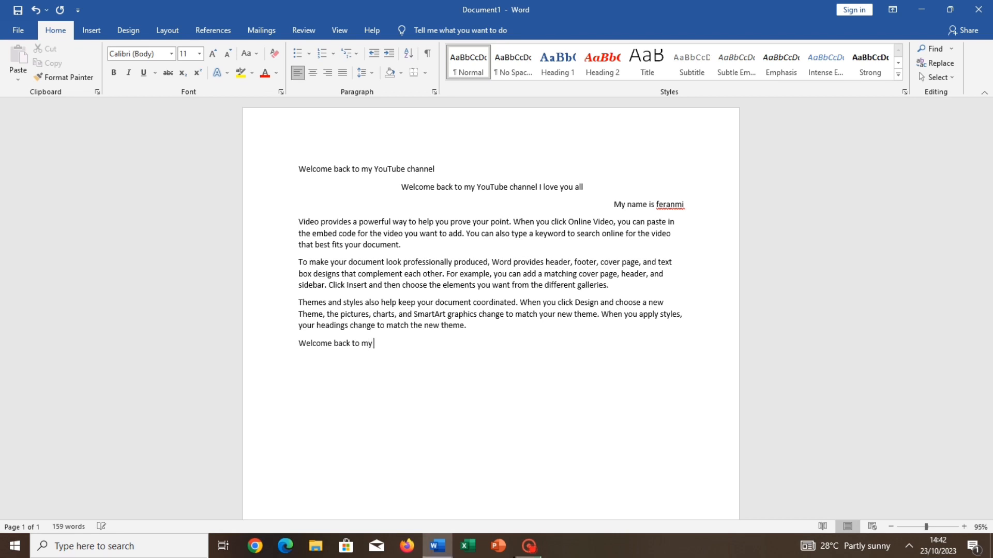
text(youtube channel m)
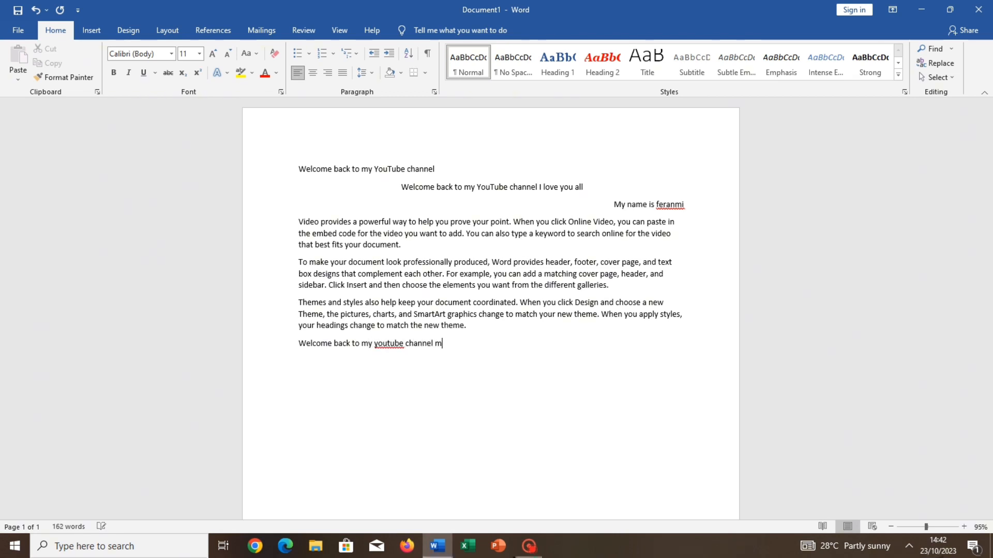
text(y name is feranmi)
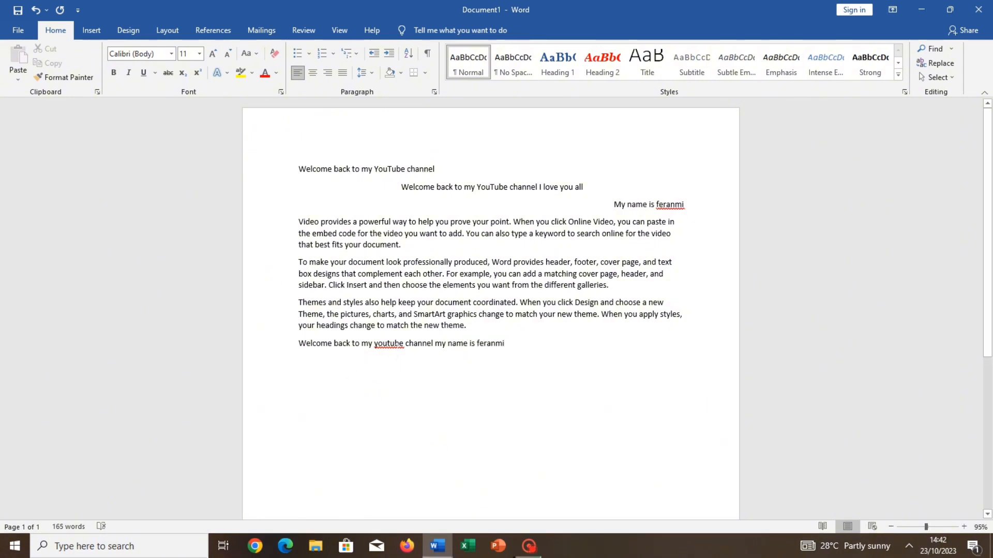
right_click(393, 344)
click(378, 140)
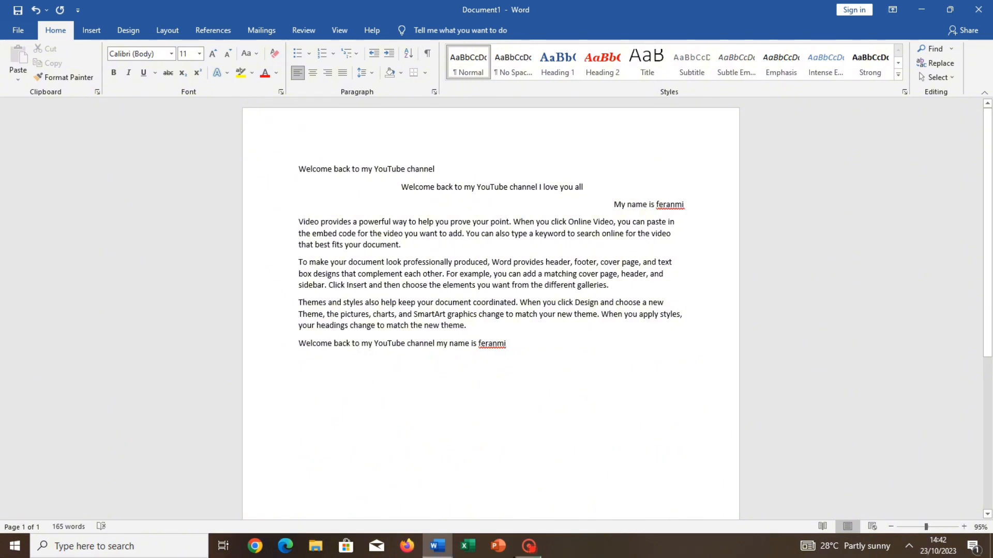
Preview a yellow text highlight on the last line, and set its highlight to No Color
click(361, 344)
triple_click(364, 343)
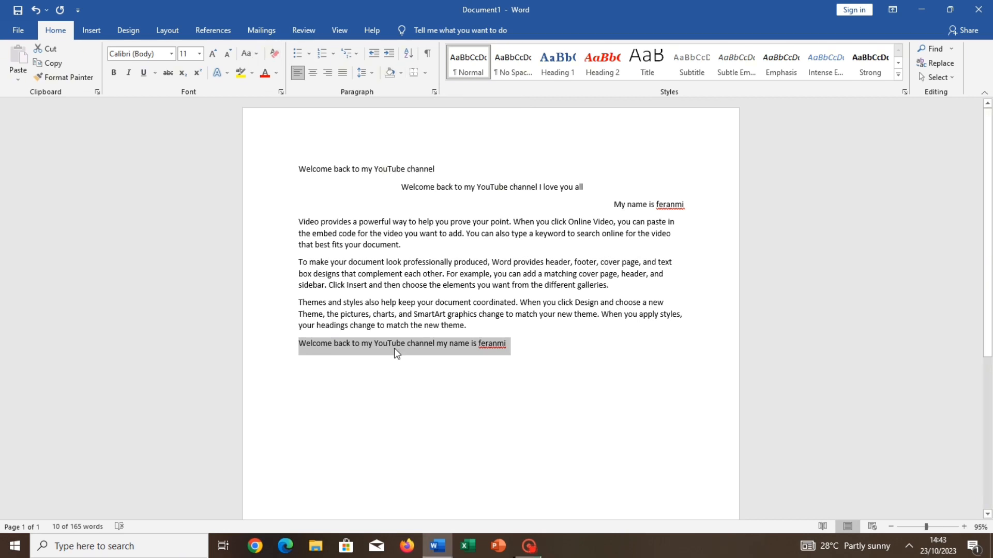
click(252, 73)
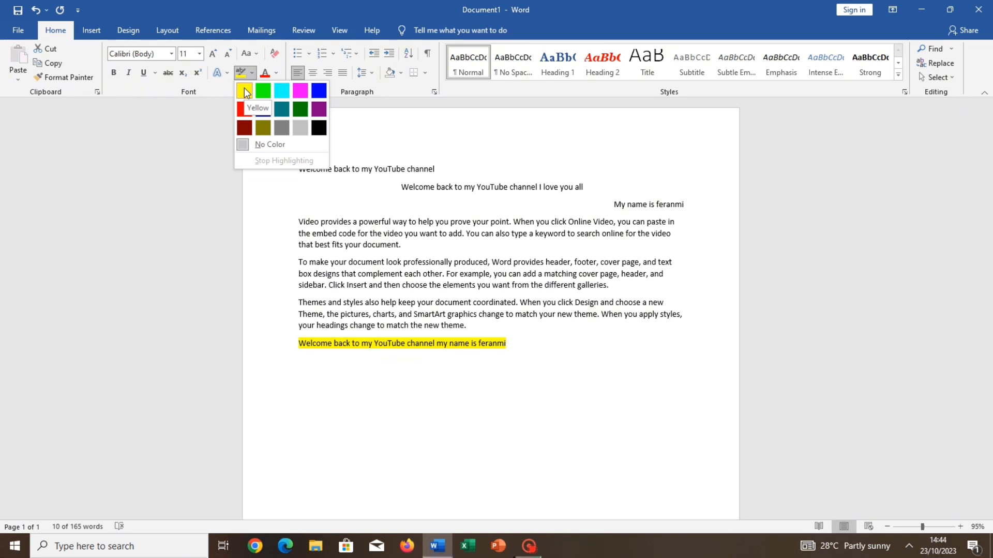
click(264, 142)
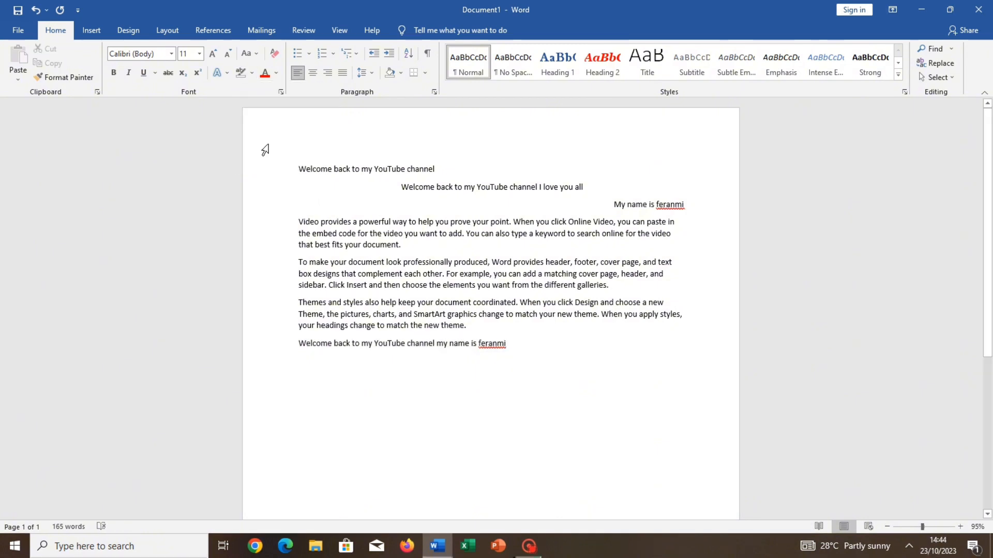
Apply light blue paragraph shading from the standard colors to the last line
triple_click(363, 341)
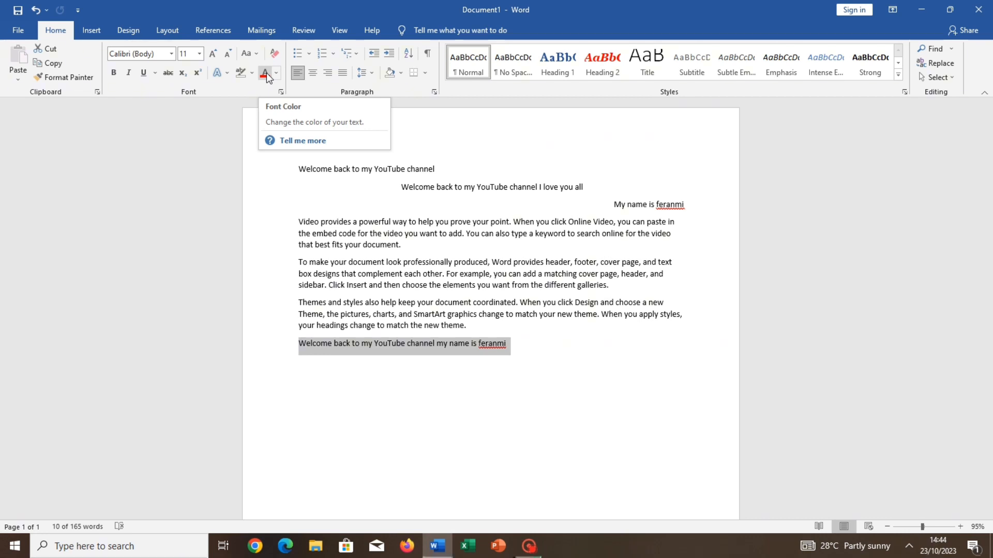
click(402, 73)
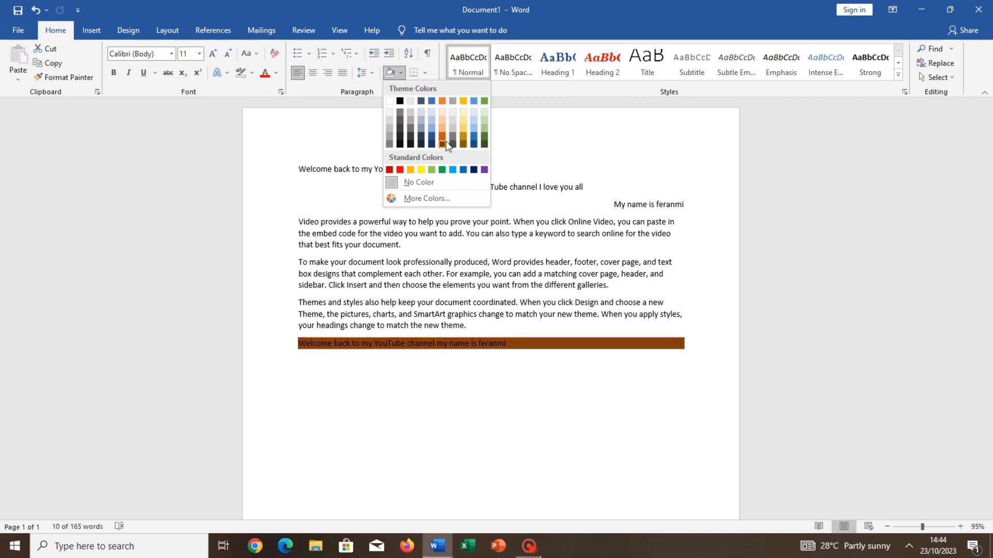
click(453, 170)
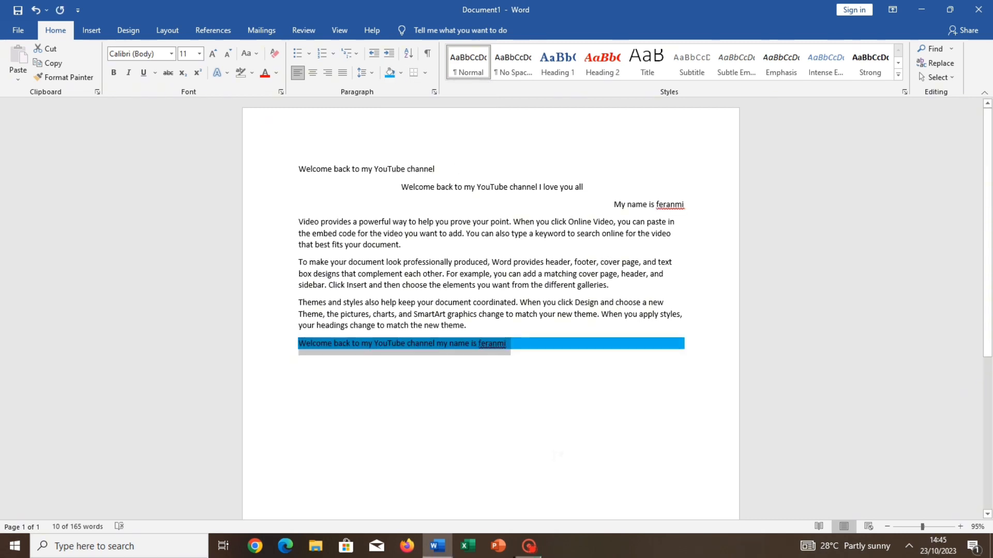
click(557, 457)
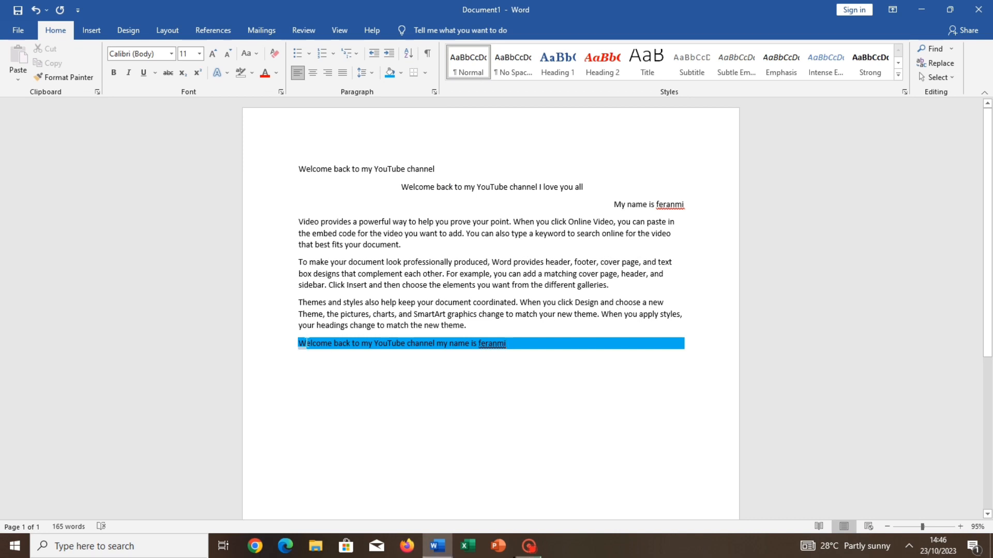
drag(300, 344, 316, 344)
Apply dark gold paragraph shading from the theme colors to the first line, "Welcome back to my YouTube channel"
triple_click(356, 169)
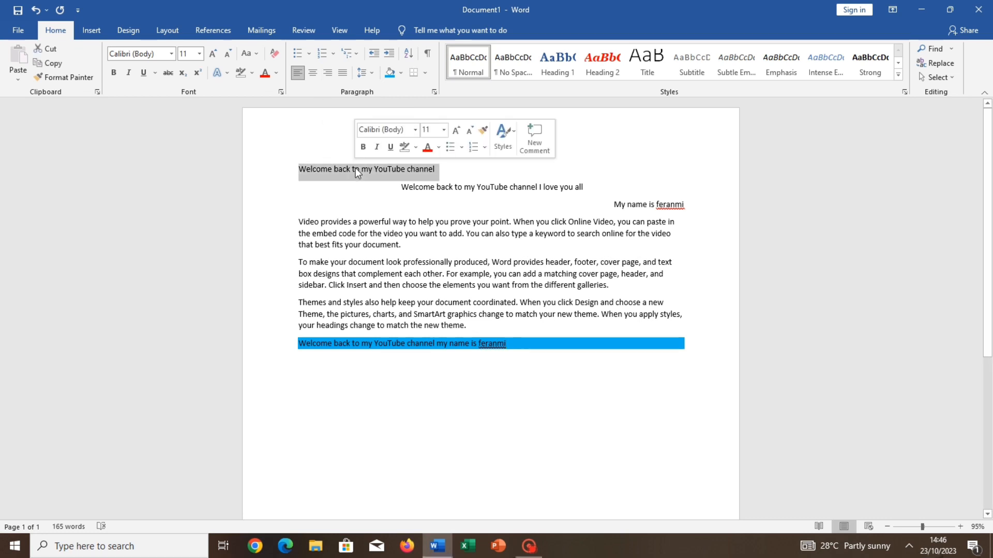
click(400, 72)
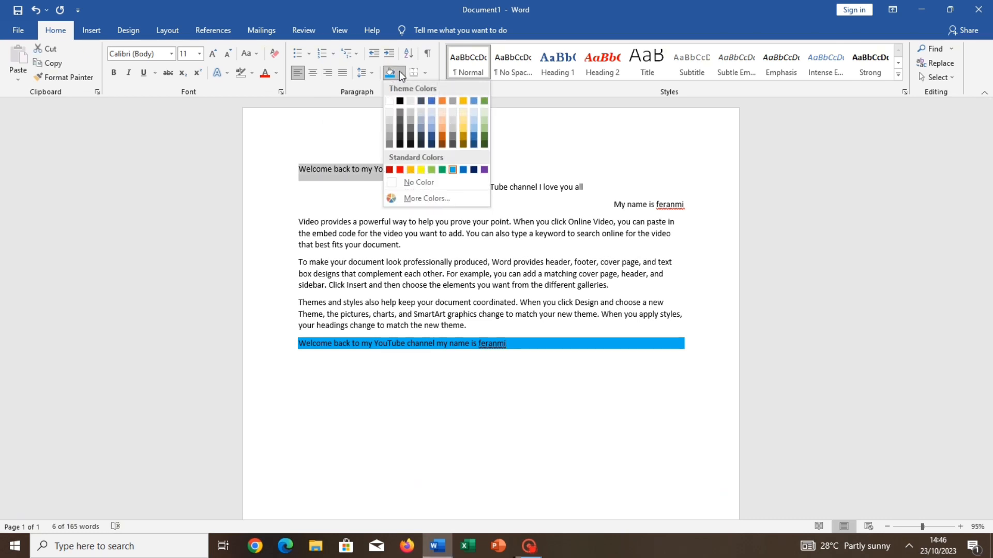
click(463, 138)
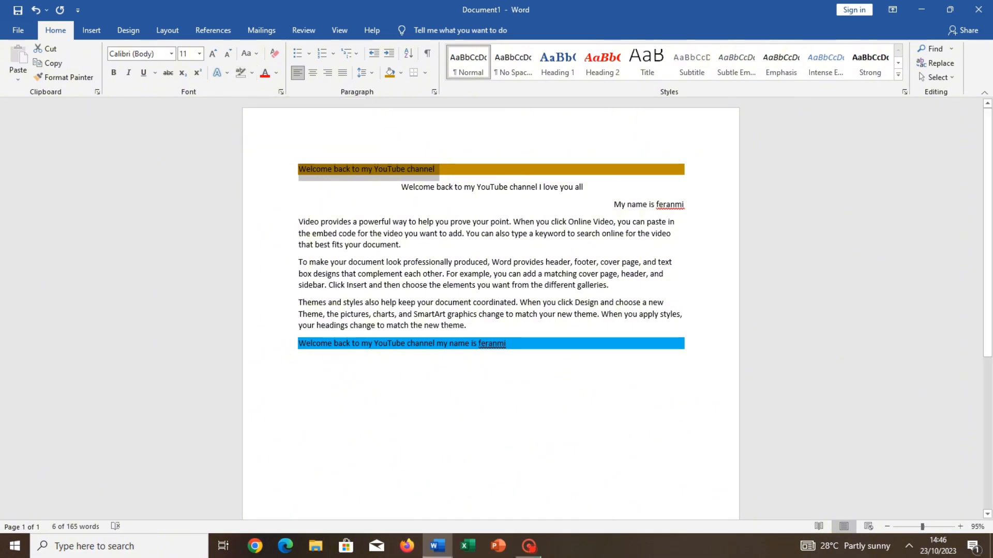
click(617, 395)
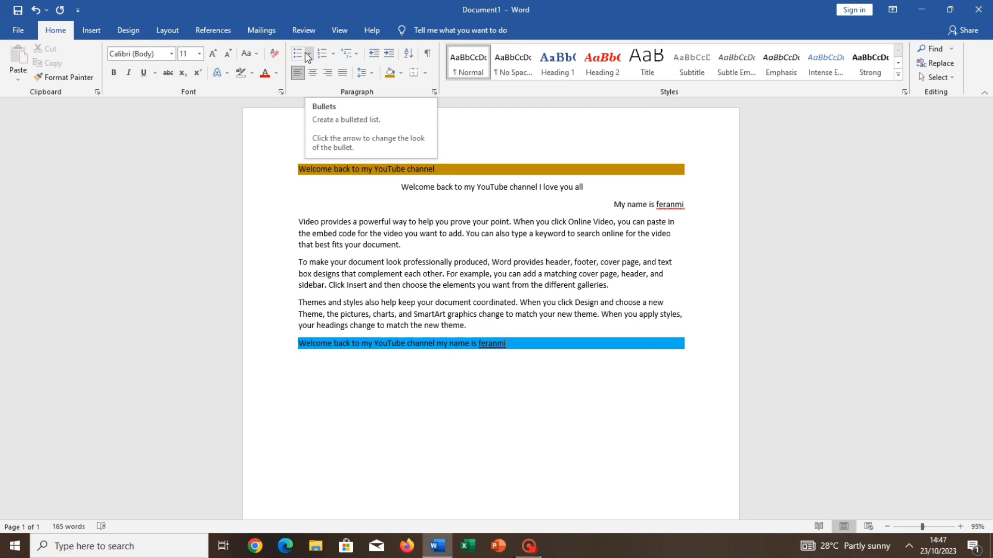
Start a new empty, unshaded line below the blue-shaded last line
click(286, 389)
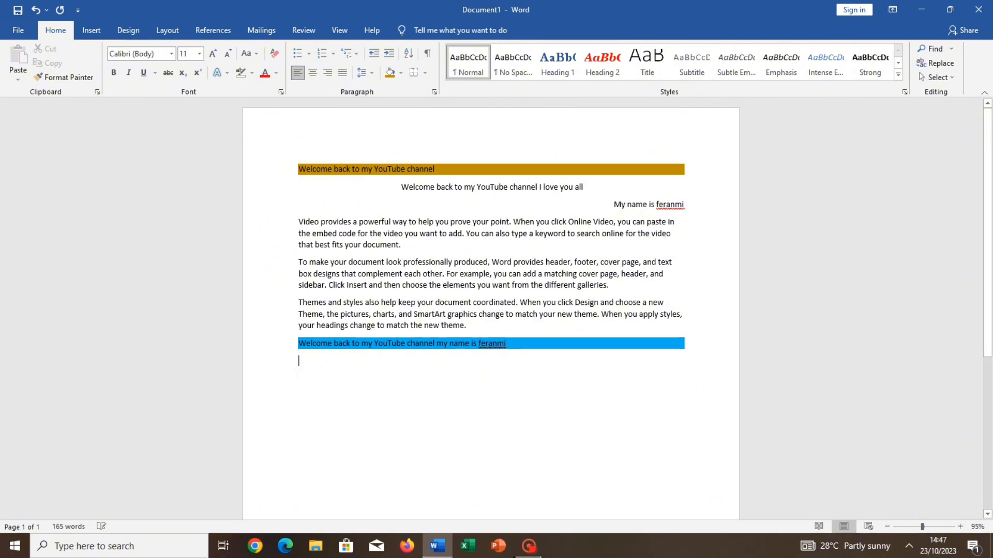
key(ctrl+z)
key(Return)
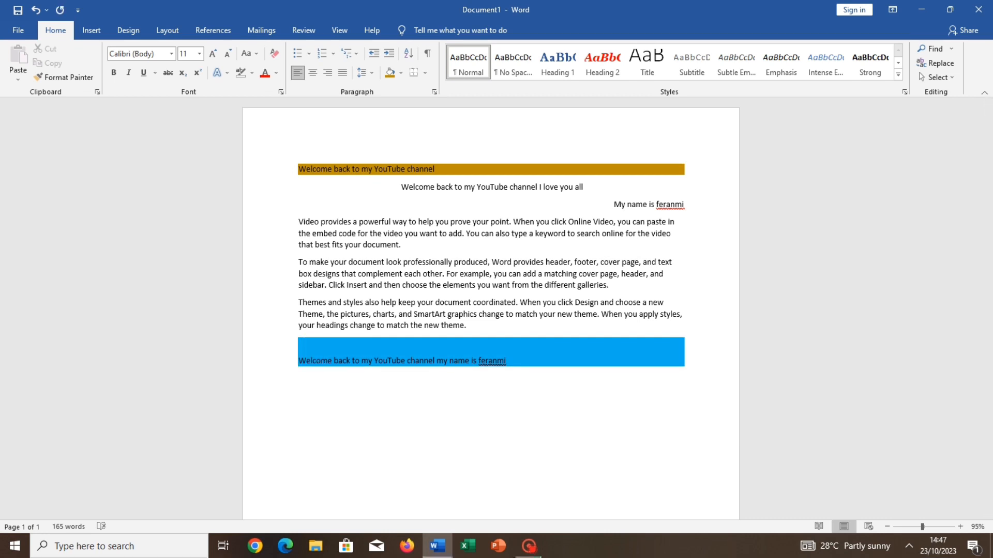
key(BackSpace)
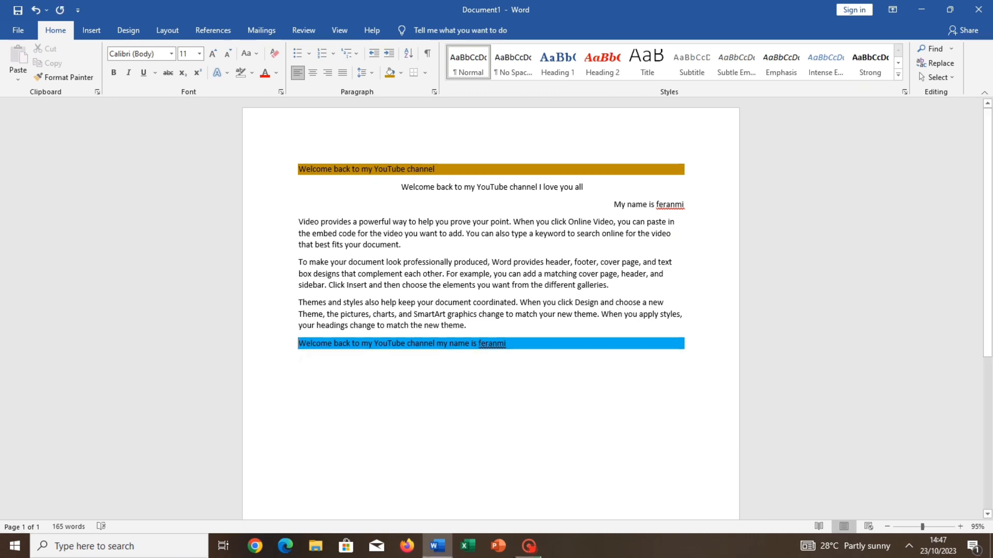
triple_click(302, 357)
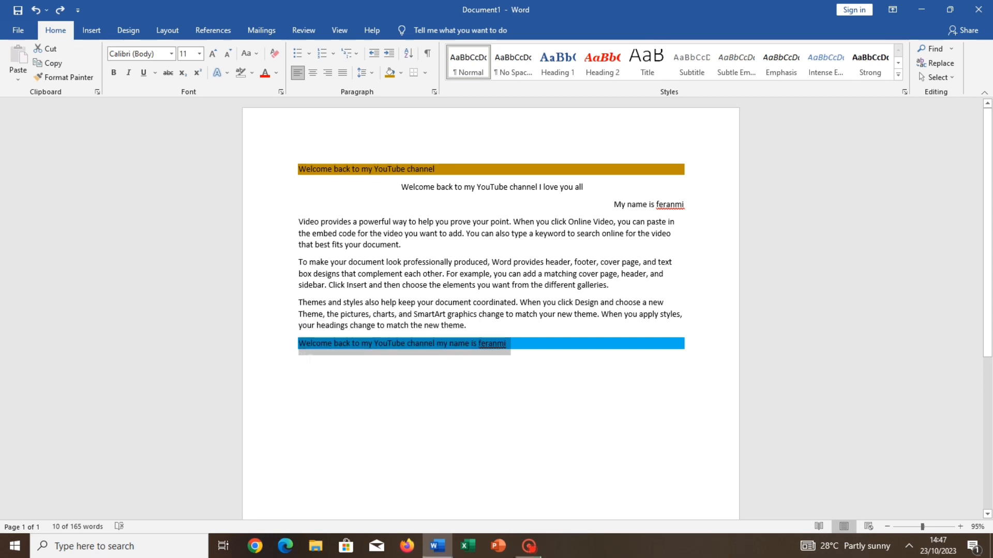
click(302, 363)
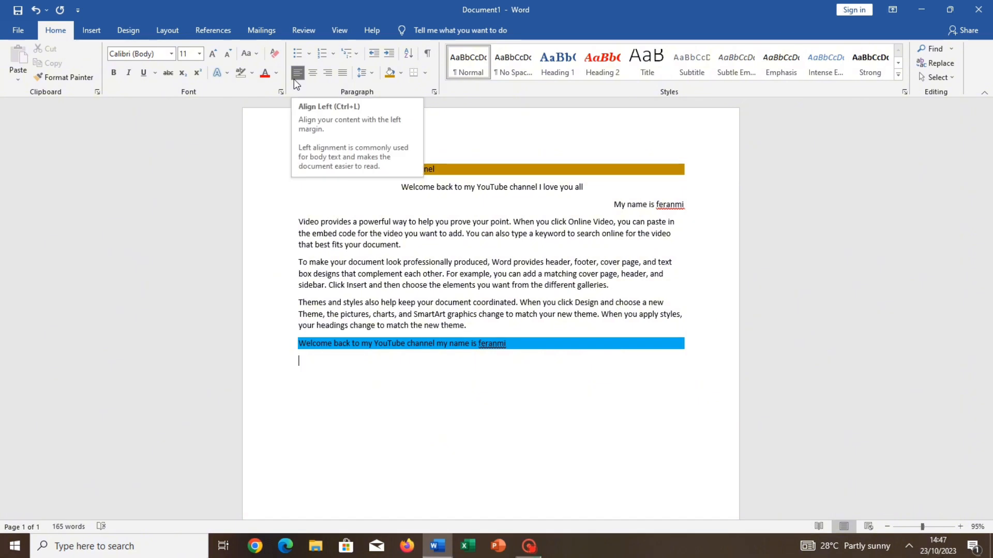
Create a bulleted list with arrow bullets containing Man, Woman, Apple and Dog, and end the list after the last item
click(310, 53)
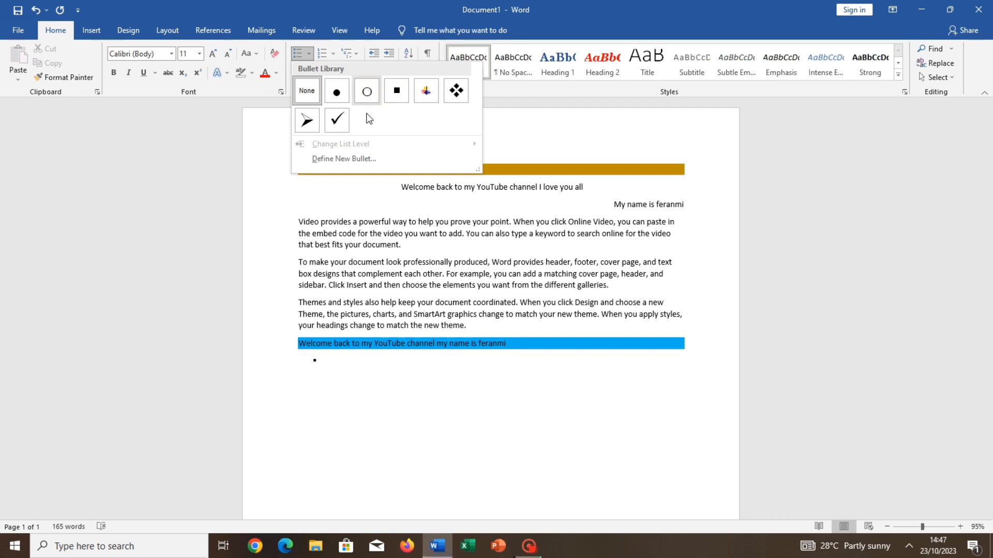
click(307, 120)
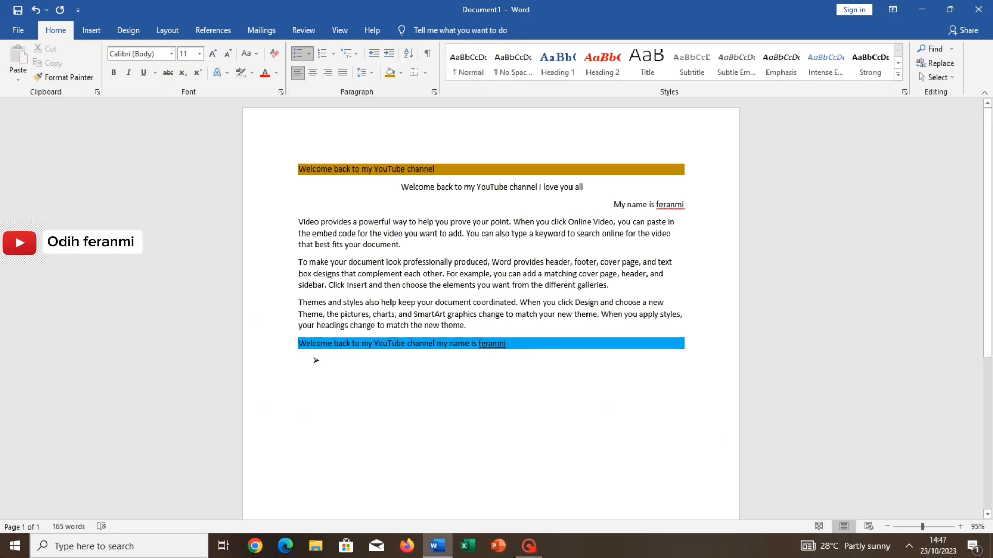
text(Man)
key(Return)
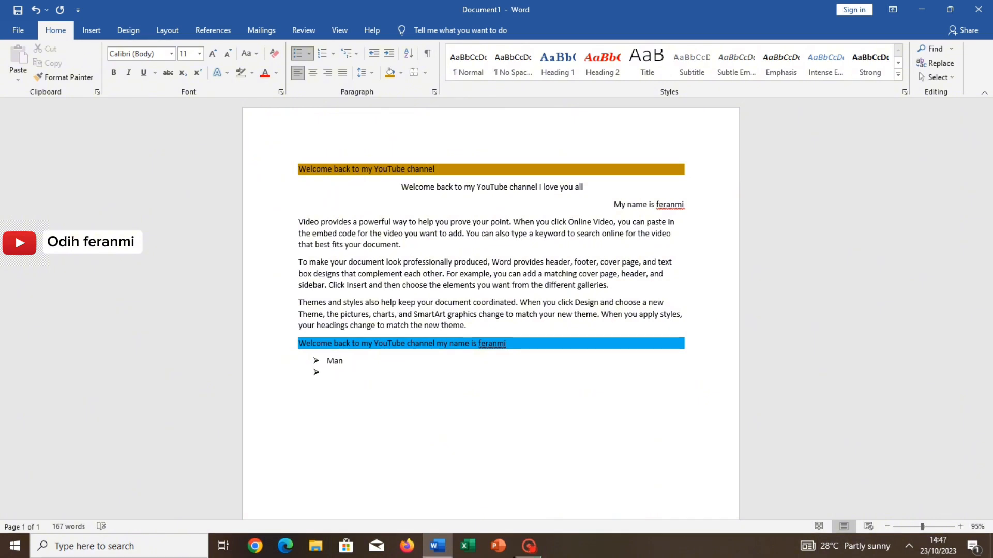
text(woman)
key(Return)
text(appl)
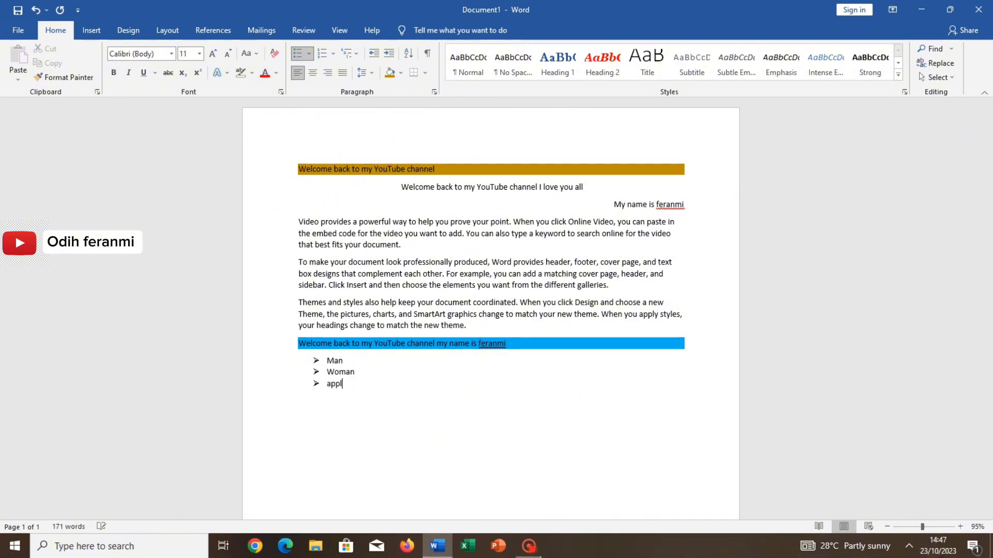
text(e)
key(Return)
text(dog)
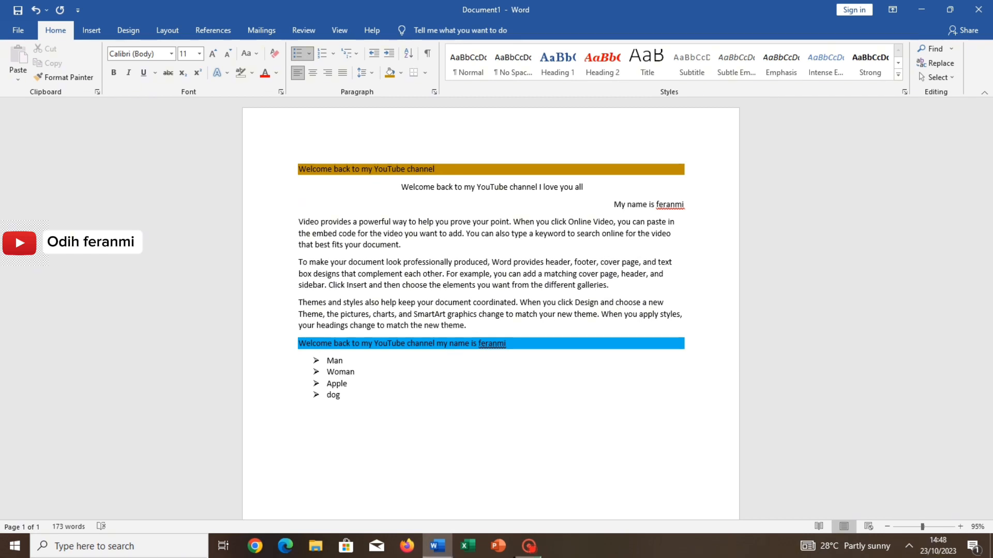
key(Return)
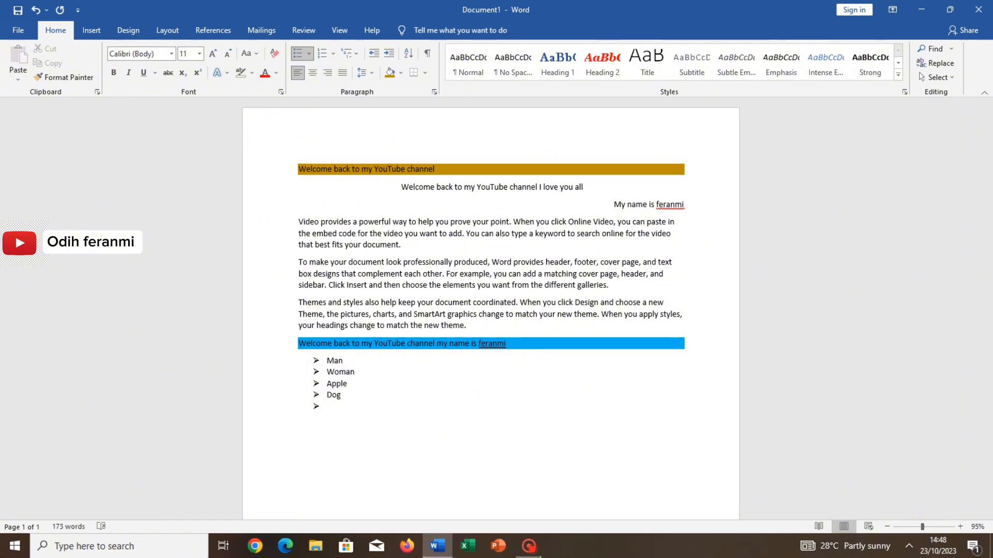
key(Return)
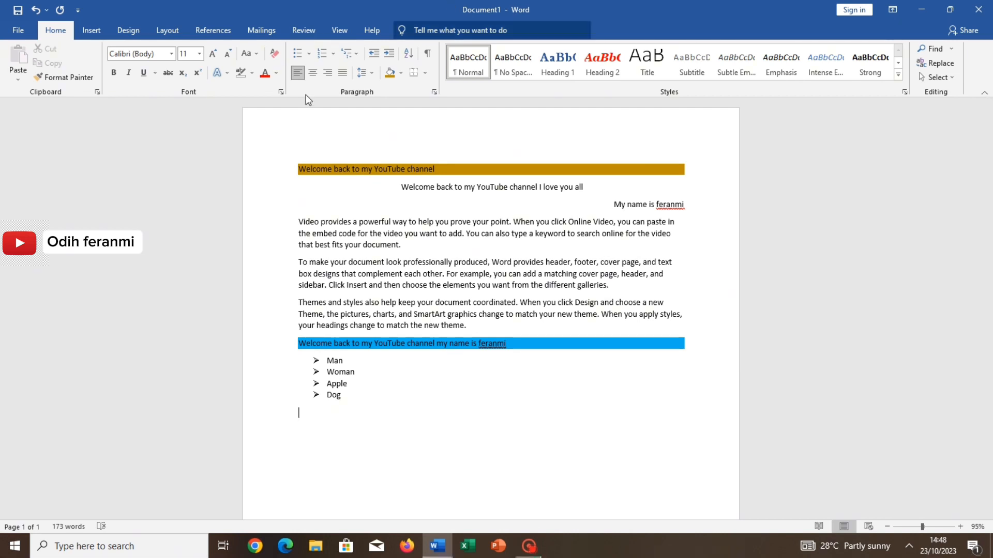
Below the bullets, create a lowercase Roman numeral list (i., ii., iii.) with the items "I am a girl" and "Good woman"
click(309, 53)
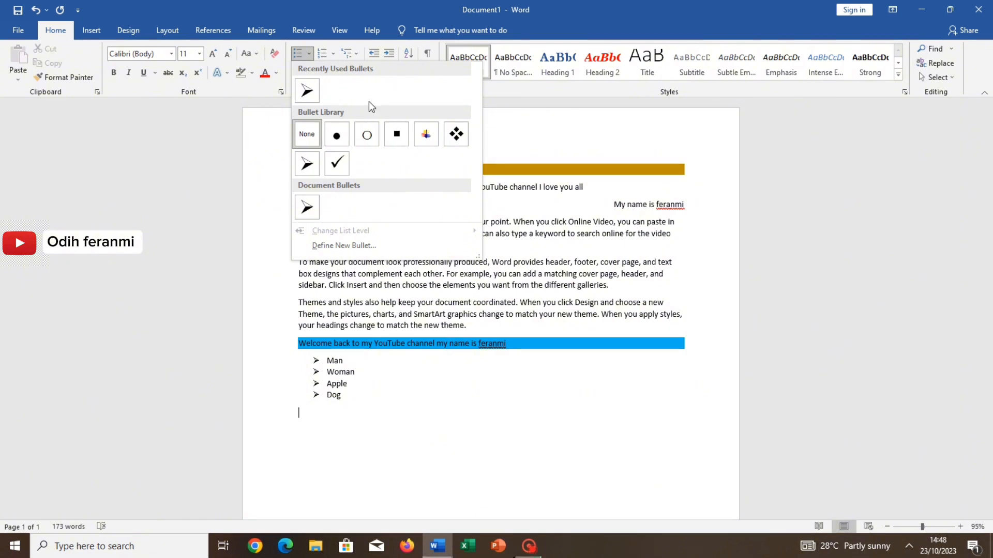
click(333, 53)
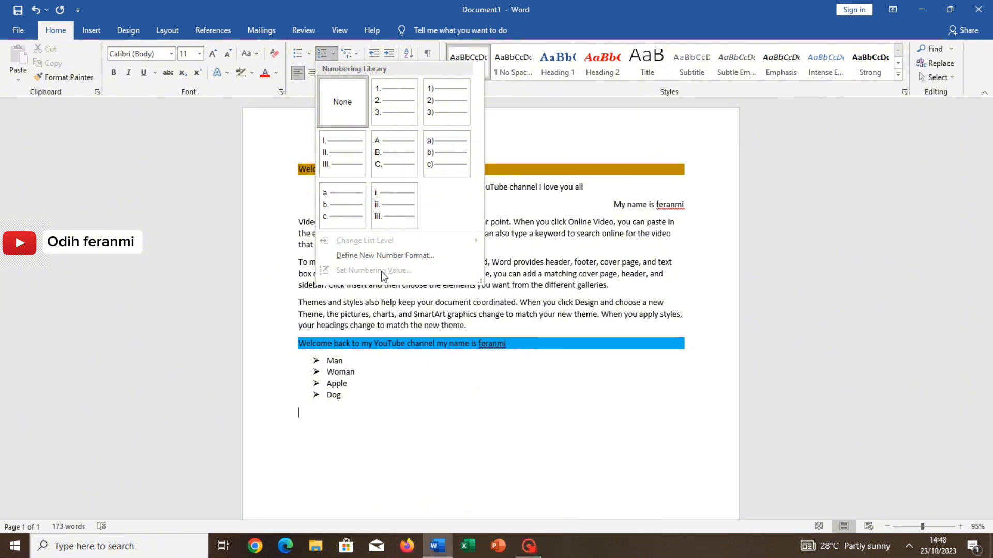
click(412, 203)
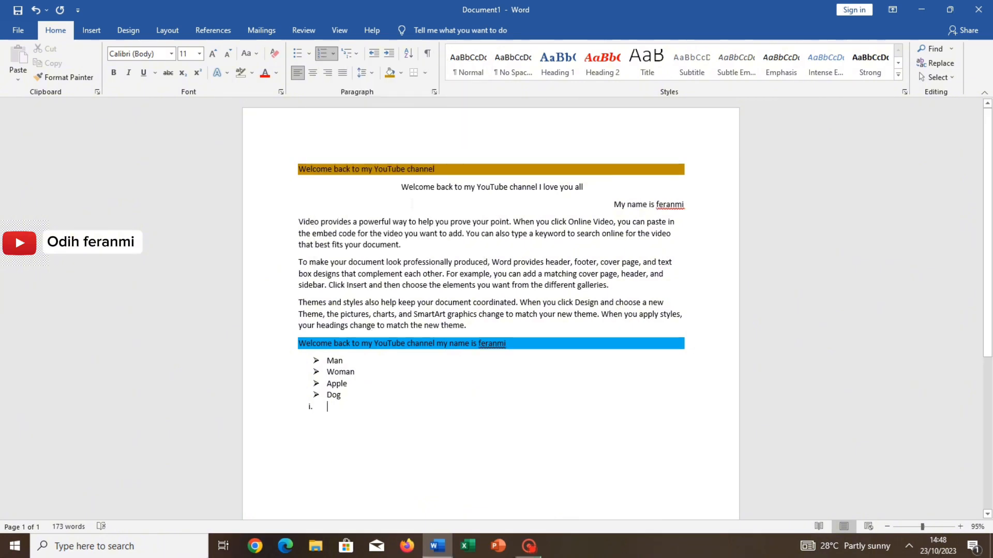
text(I am a )
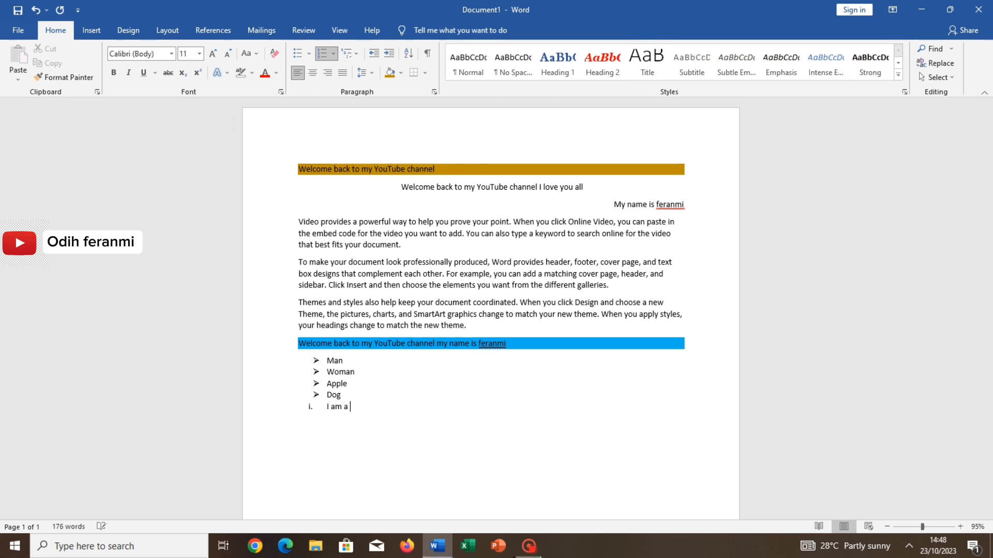
text(girl )
text(Good )
text(woman)
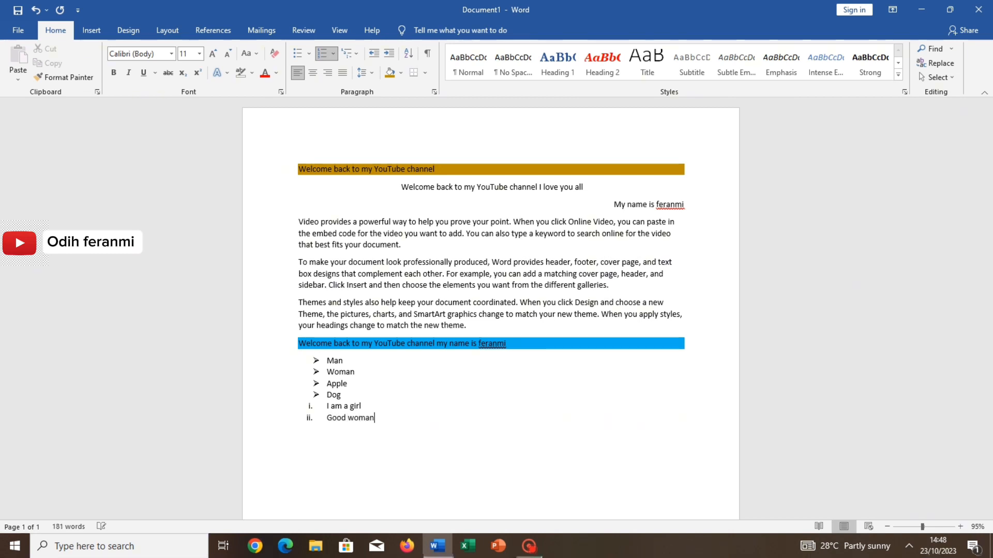
Examine the multilevel list formats available for the Roman numeral list, and close the list library
click(360, 52)
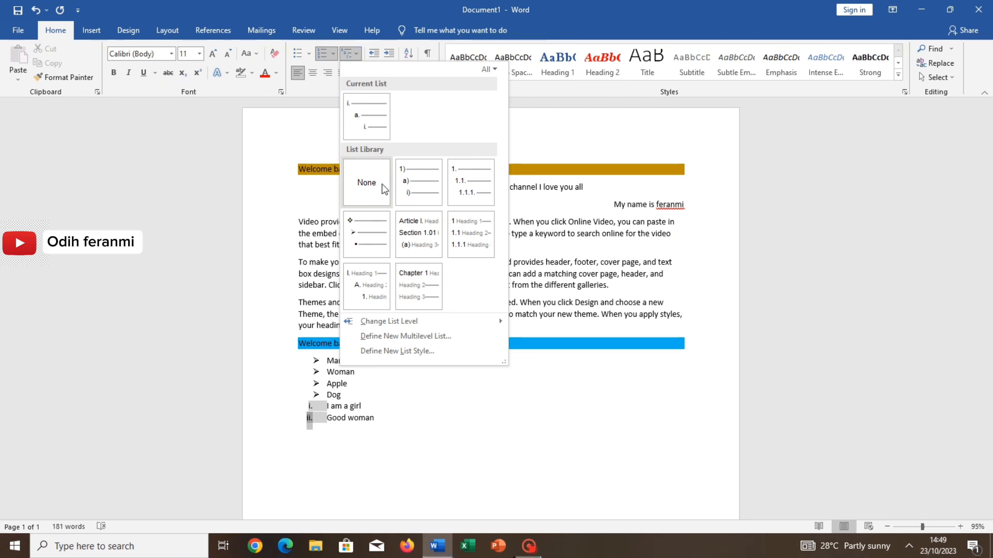
mouse_move(442, 248)
mouse_move(391, 202)
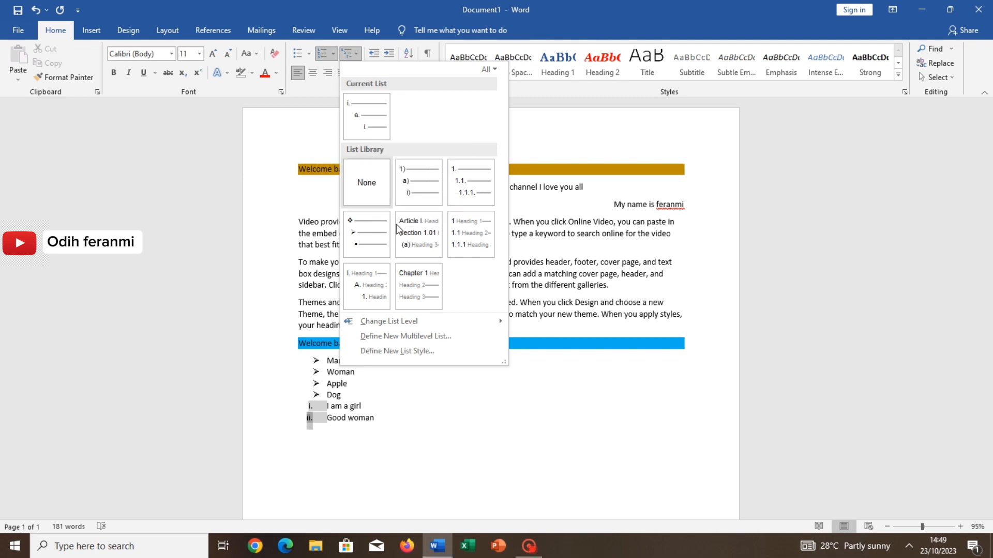
mouse_move(415, 173)
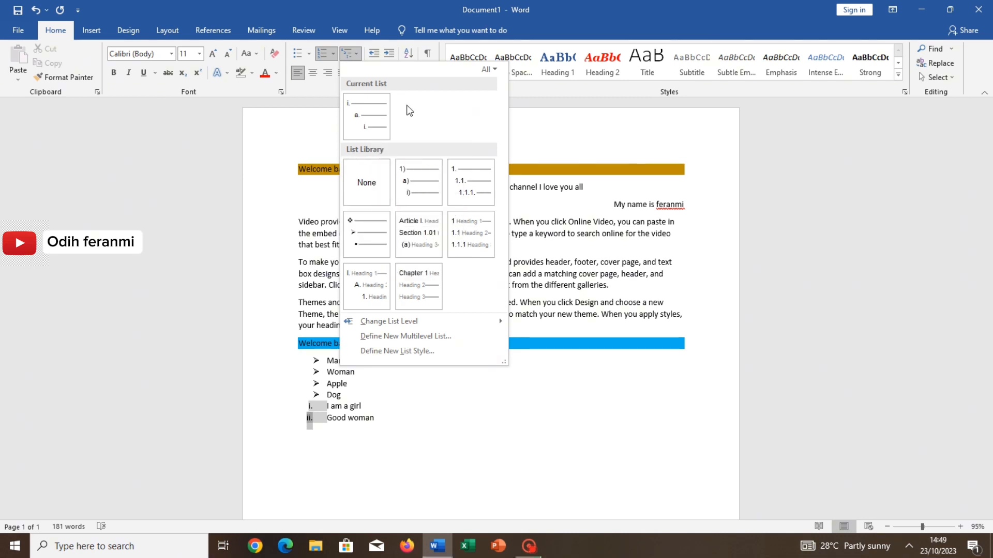
click(358, 49)
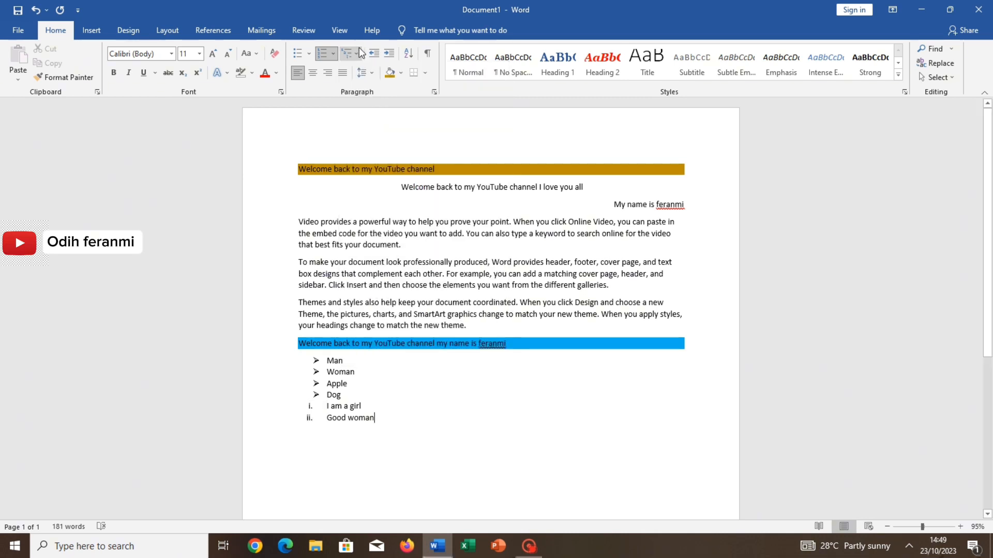